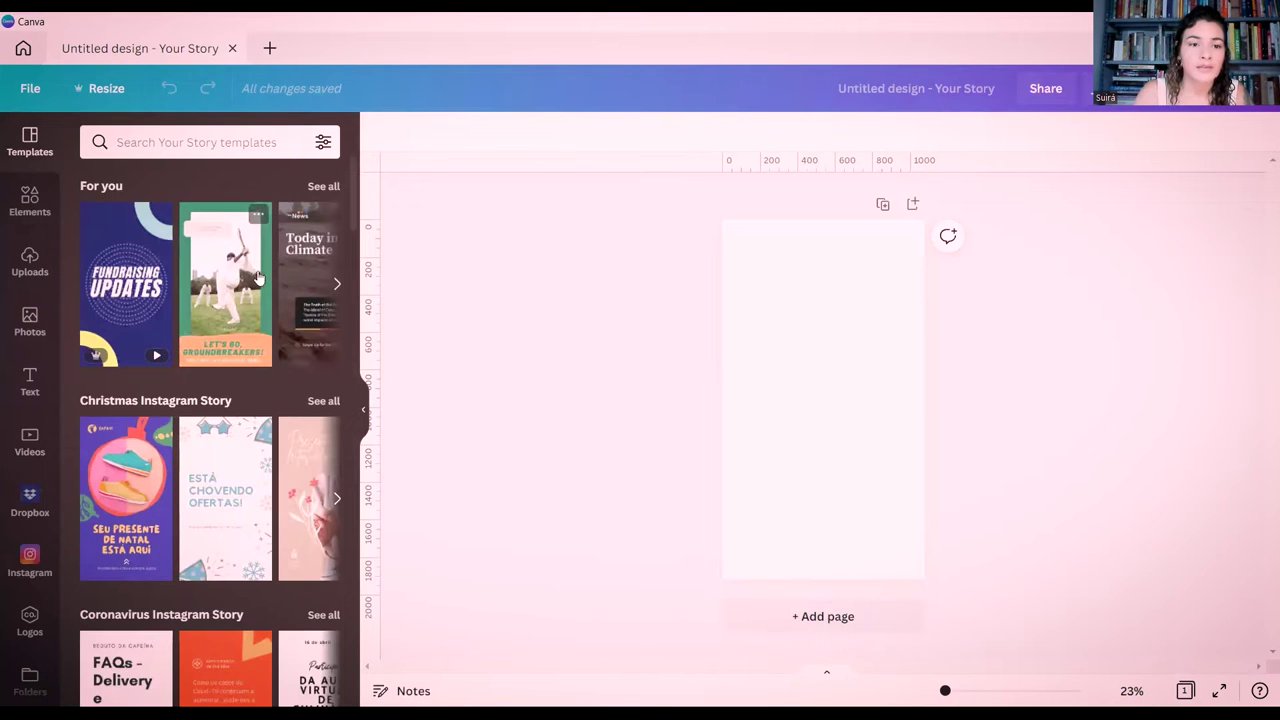
Step: Close the blank 'Untitled design - Your Story' tab to get back to Canva's home page
{"action": "scroll", "coordinate": [195, 541], "scroll_direction": "down", "scroll_amount": 1}
{"action": "scroll", "coordinate": [195, 541], "scroll_direction": "down", "scroll_amount": 10}
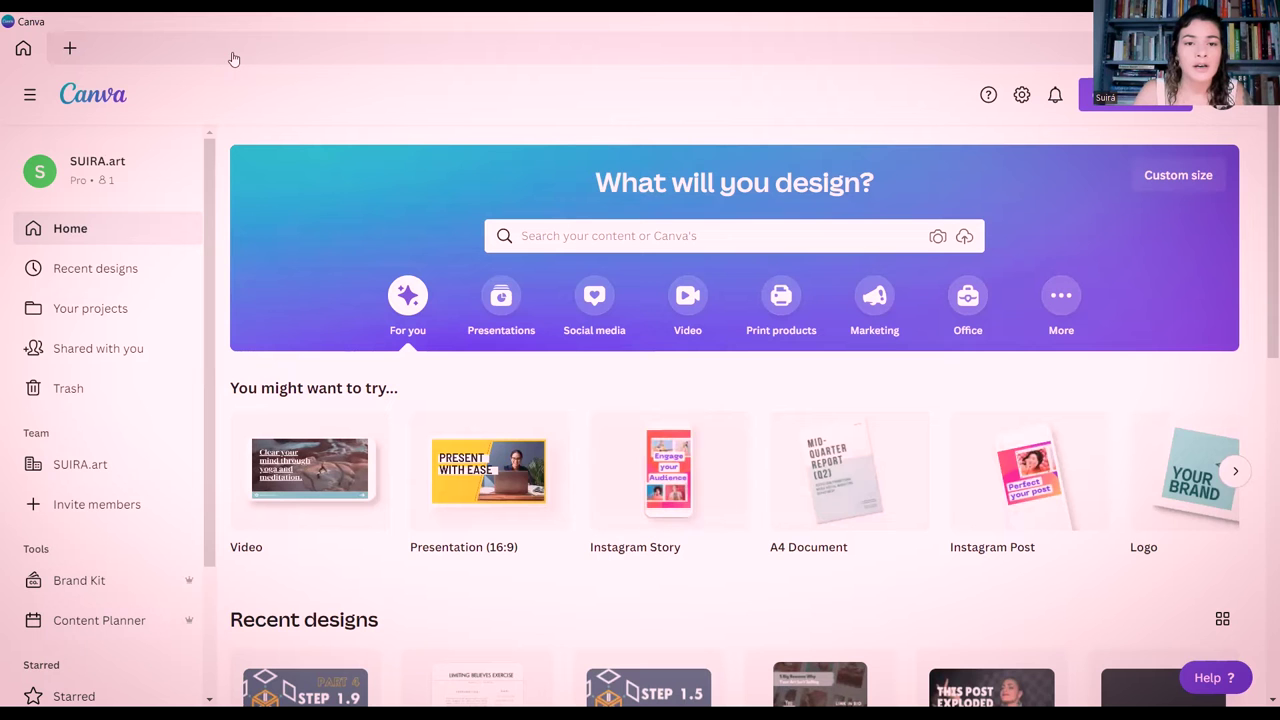
{"action": "left_click", "coordinate": [232, 48]}
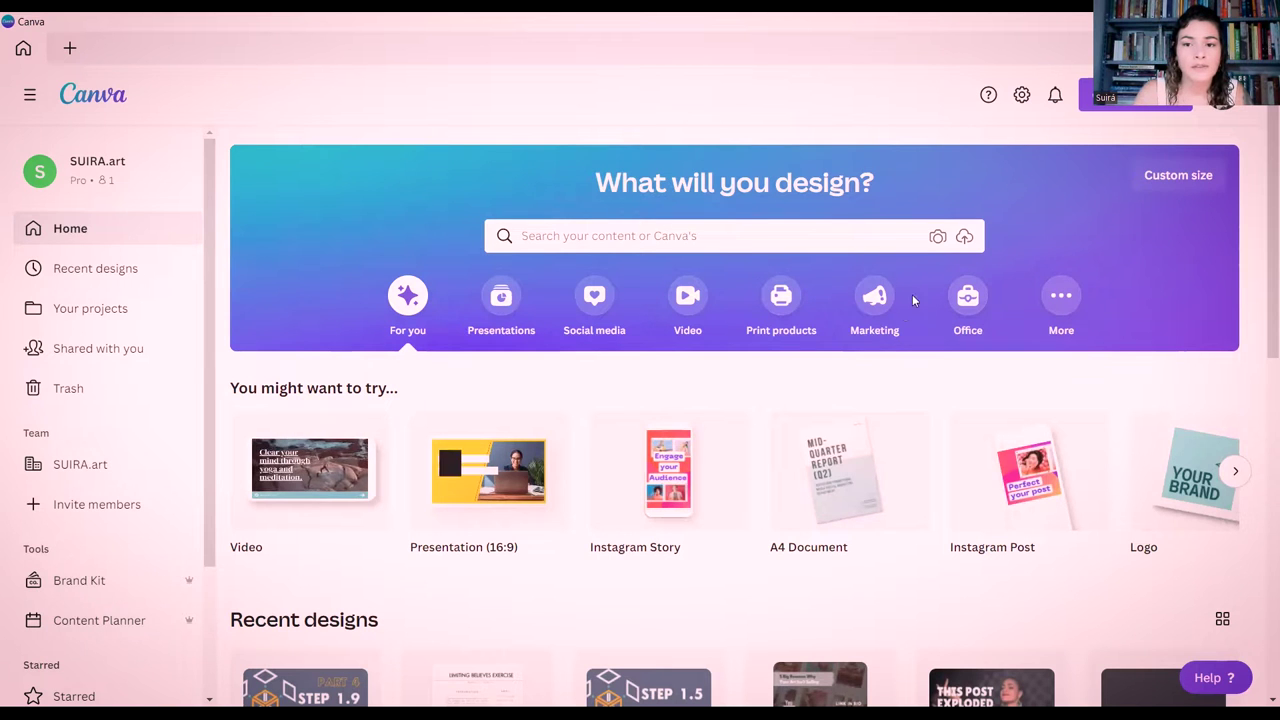
{"action": "left_click", "coordinate": [765, 245]}
{"action": "type", "text": "story presentation live"}
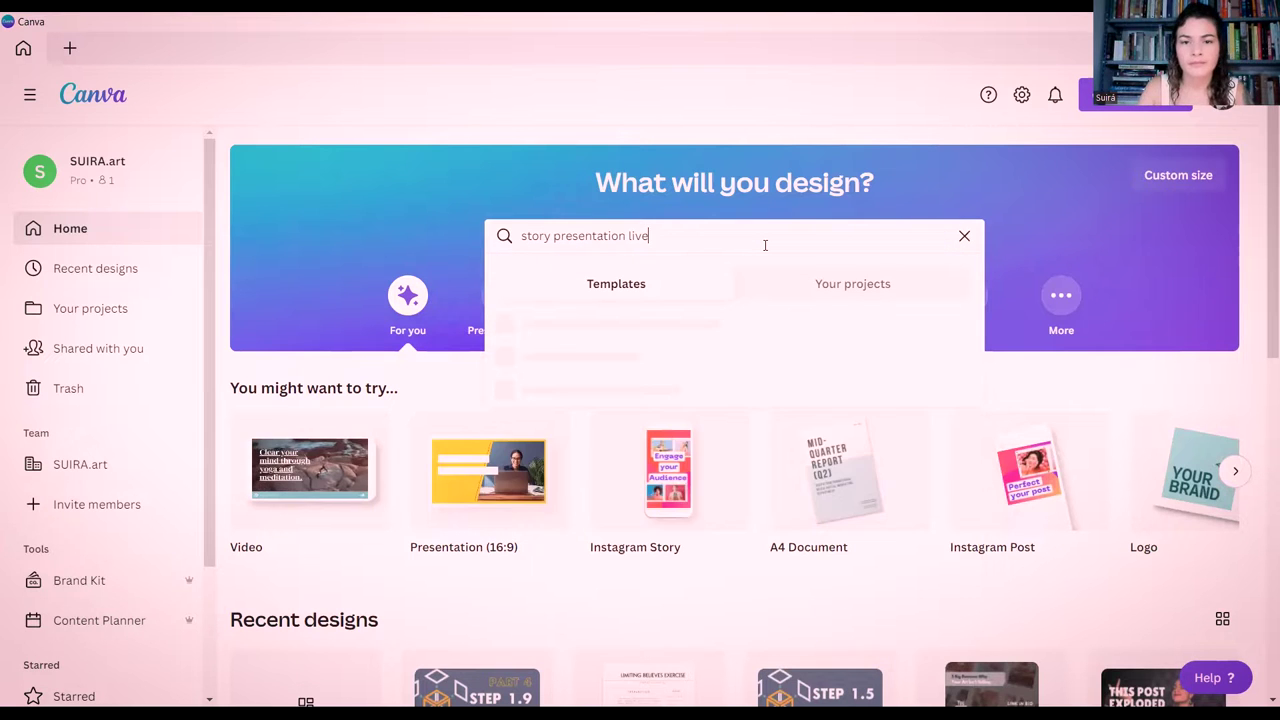
{"action": "key", "text": "Return"}
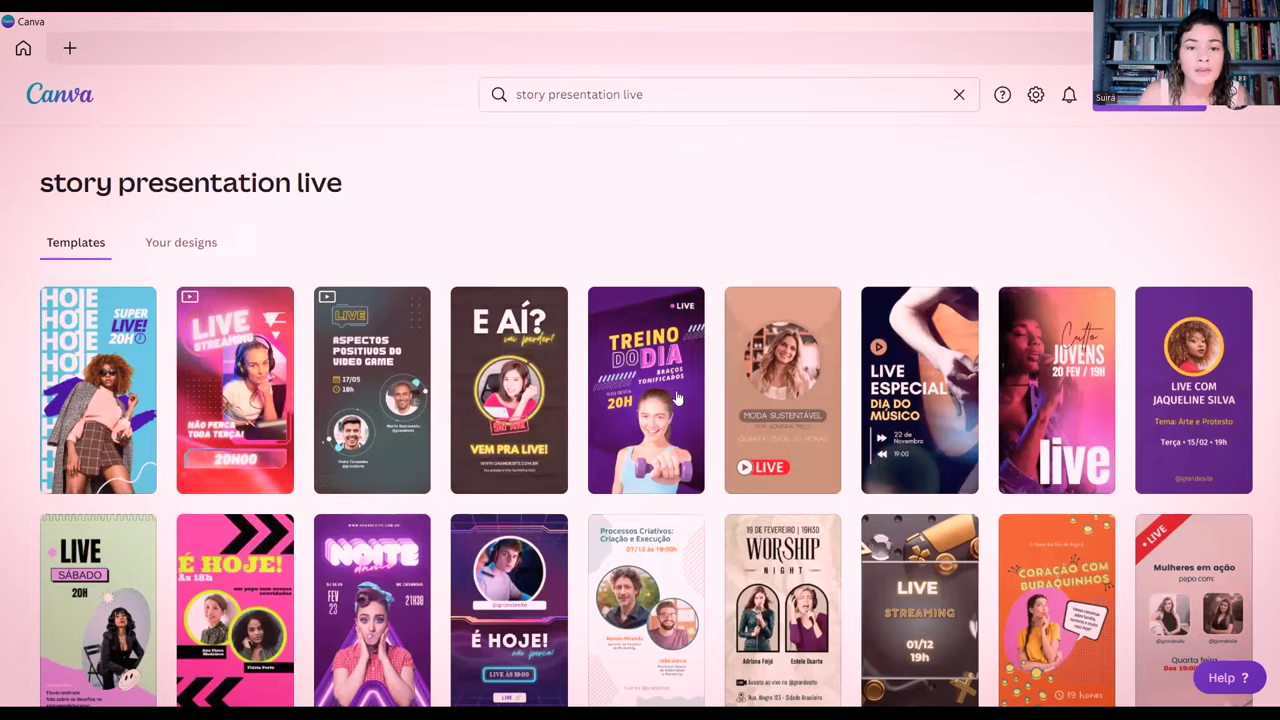
{"action": "scroll", "coordinate": [503, 414], "scroll_direction": "down", "scroll_amount": 3}
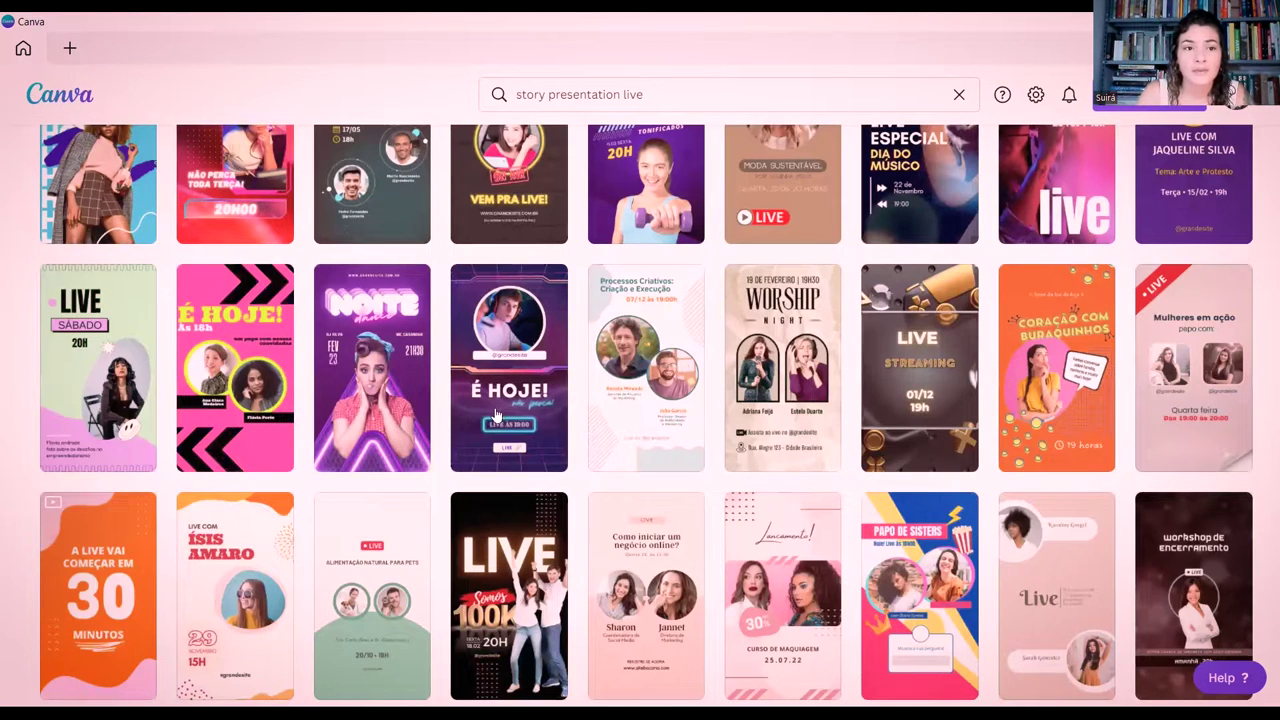
{"action": "scroll", "coordinate": [497, 414], "scroll_direction": "up", "scroll_amount": 3}
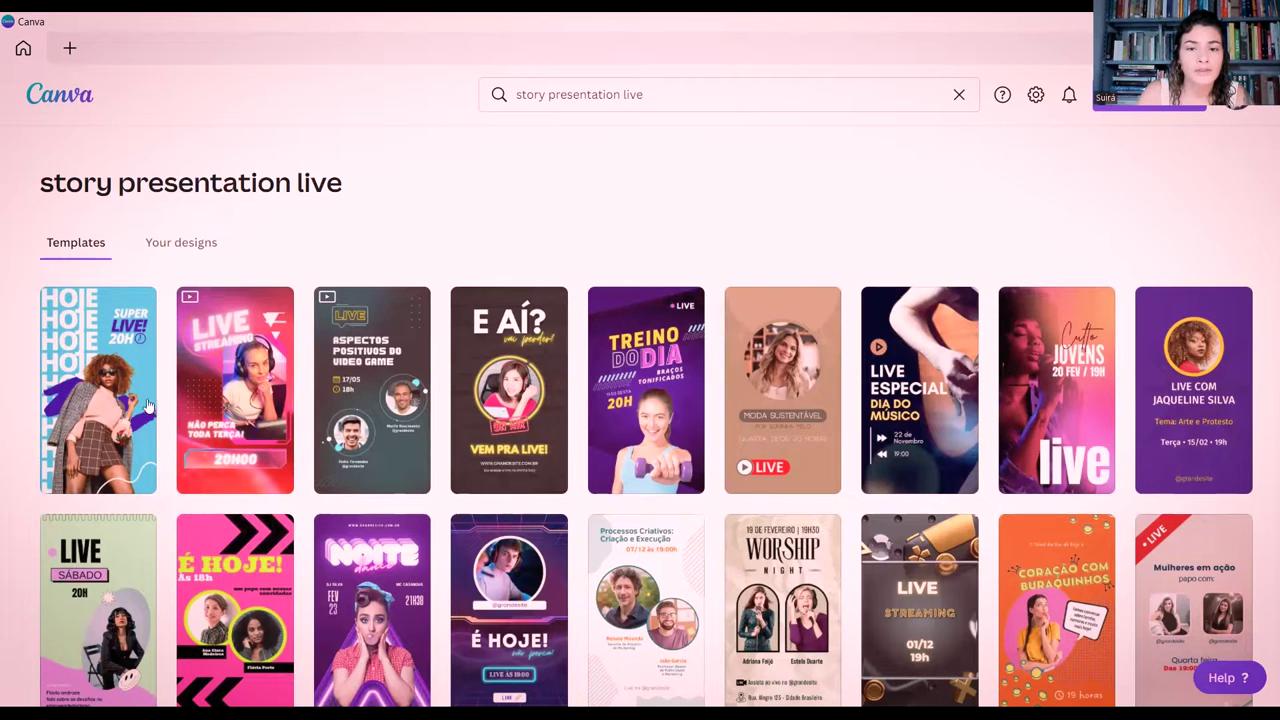
{"action": "scroll", "coordinate": [673, 462], "scroll_direction": "down", "scroll_amount": 3}
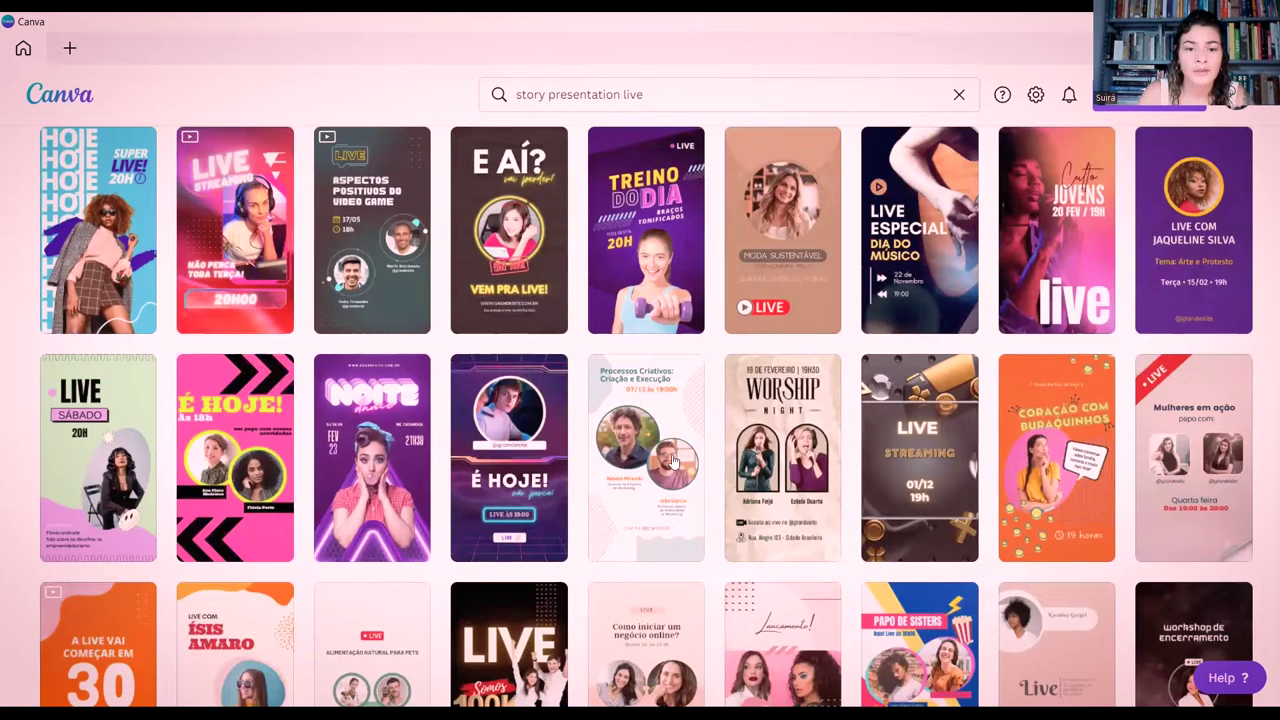
{"action": "scroll", "coordinate": [673, 462], "scroll_direction": "down", "scroll_amount": 5}
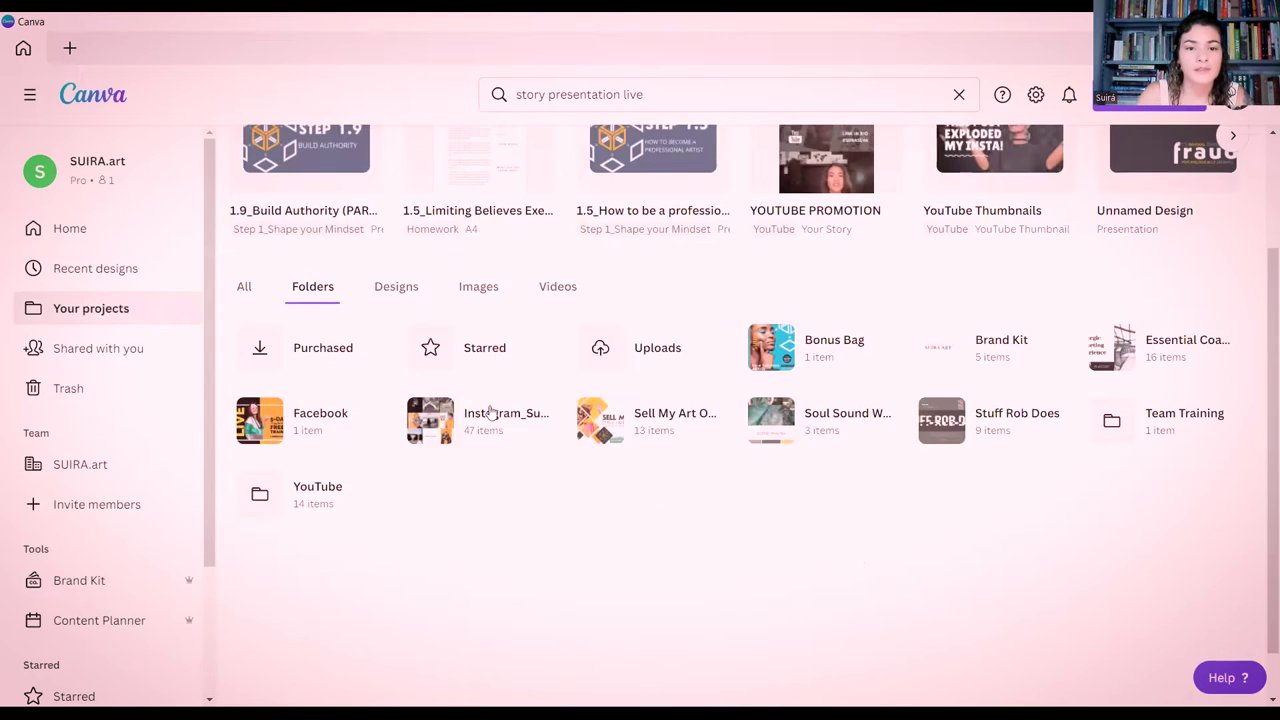
Step: Go to the 5-day training folder under Instagram_Suira in Your projects
{"action": "scroll", "coordinate": [491, 412], "scroll_direction": "down", "scroll_amount": 1}
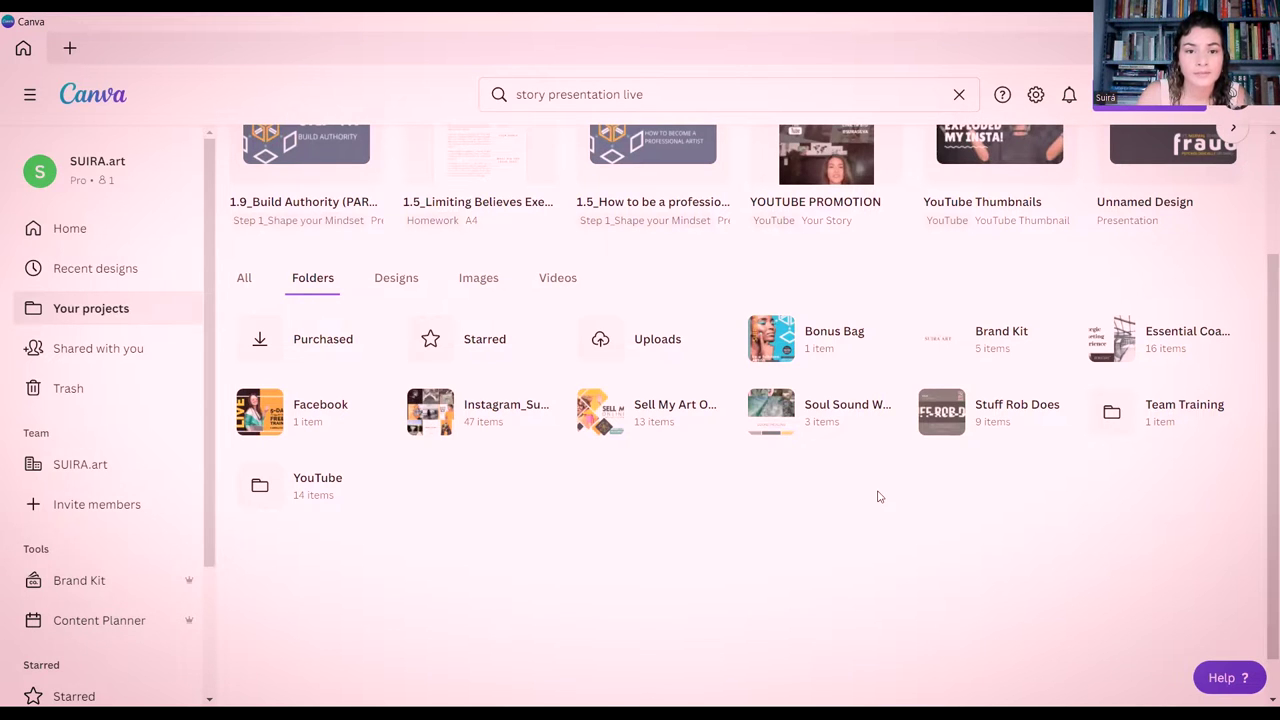
{"action": "key", "text": "alt+Left"}
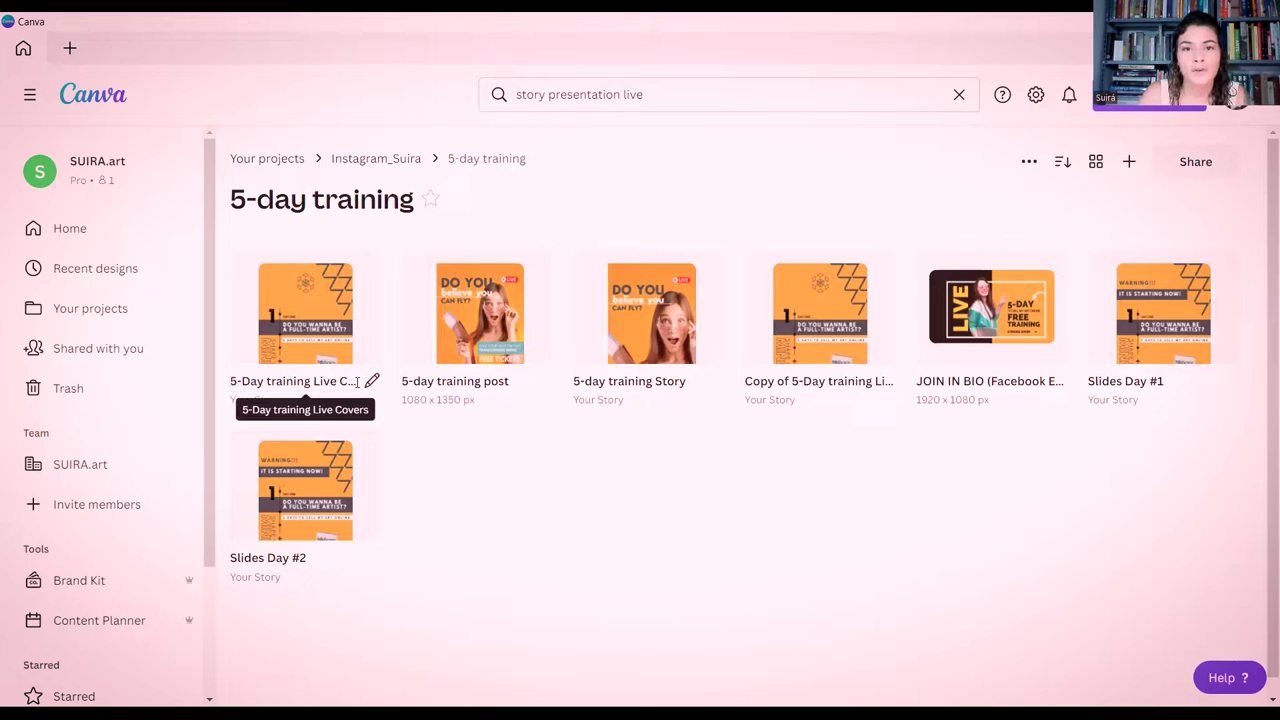
Step: Open the 5-Day training Live Covers design, collapse the side panel, and turn off rulers and guides
{"action": "left_click", "coordinate": [324, 300]}
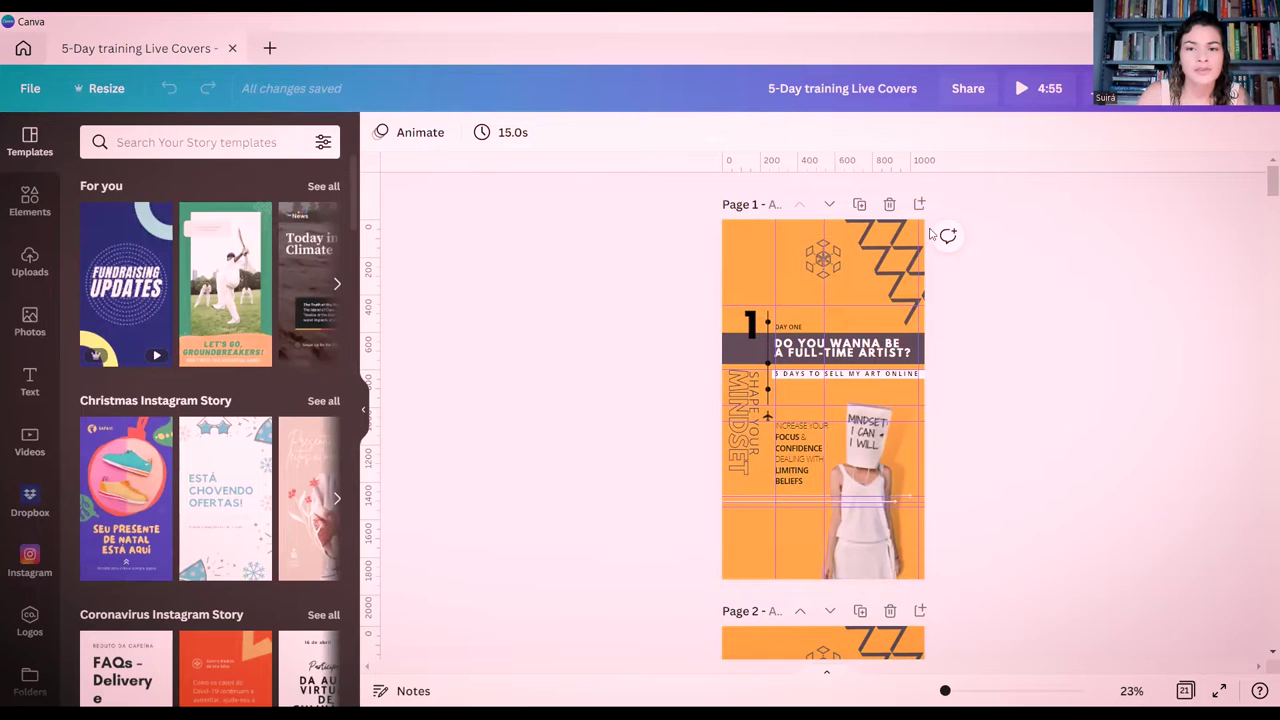
{"action": "left_click", "coordinate": [364, 418]}
{"action": "left_click", "coordinate": [31, 90]}
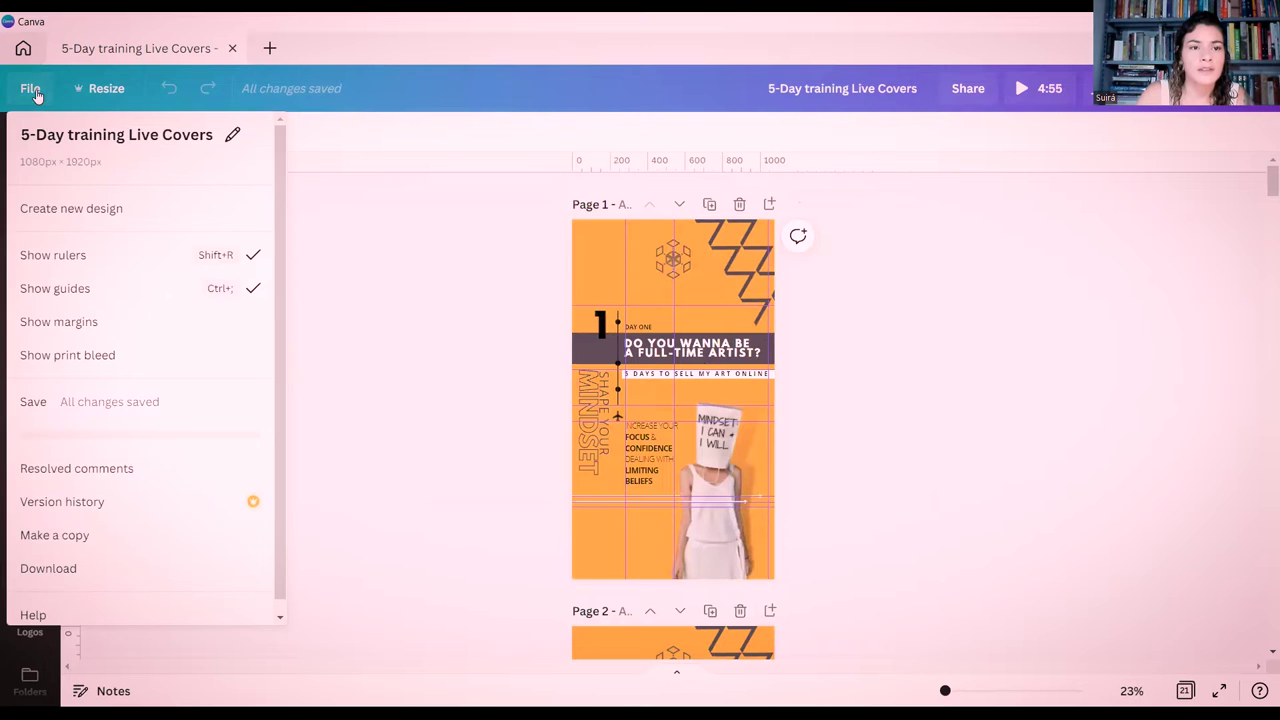
{"action": "left_click", "coordinate": [85, 257]}
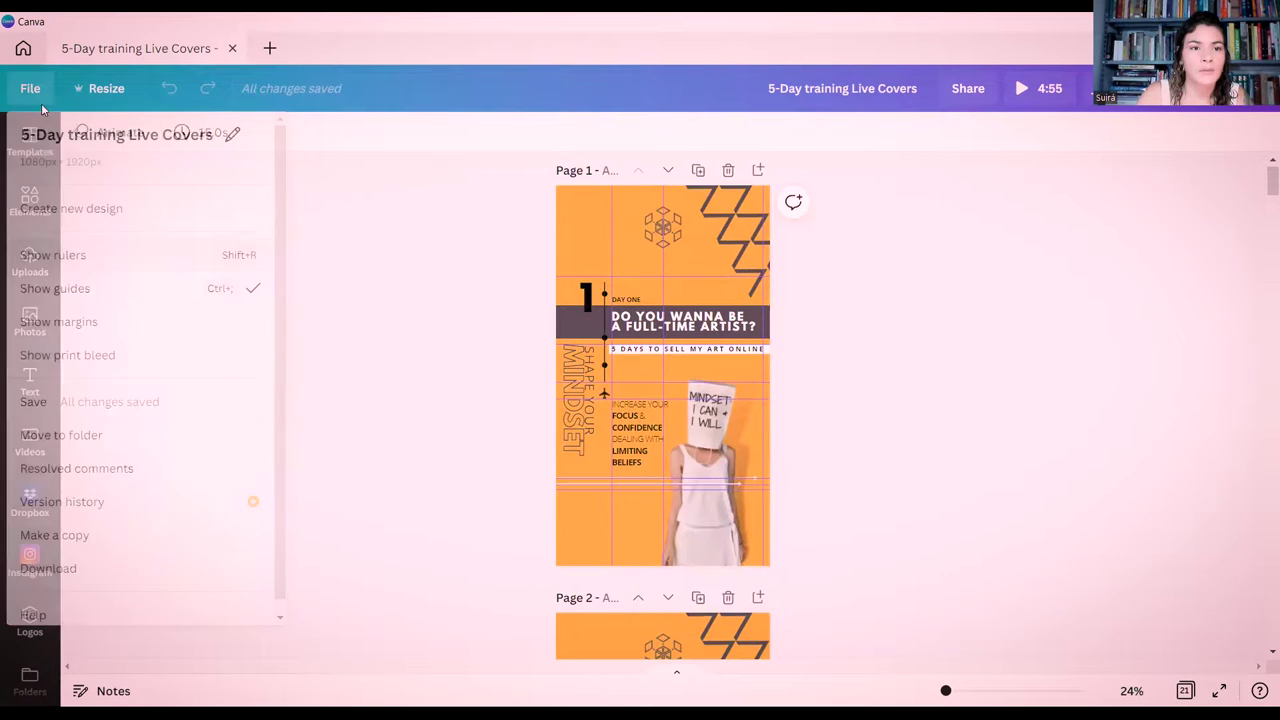
{"action": "left_click", "coordinate": [31, 89]}
{"action": "left_click", "coordinate": [94, 301]}
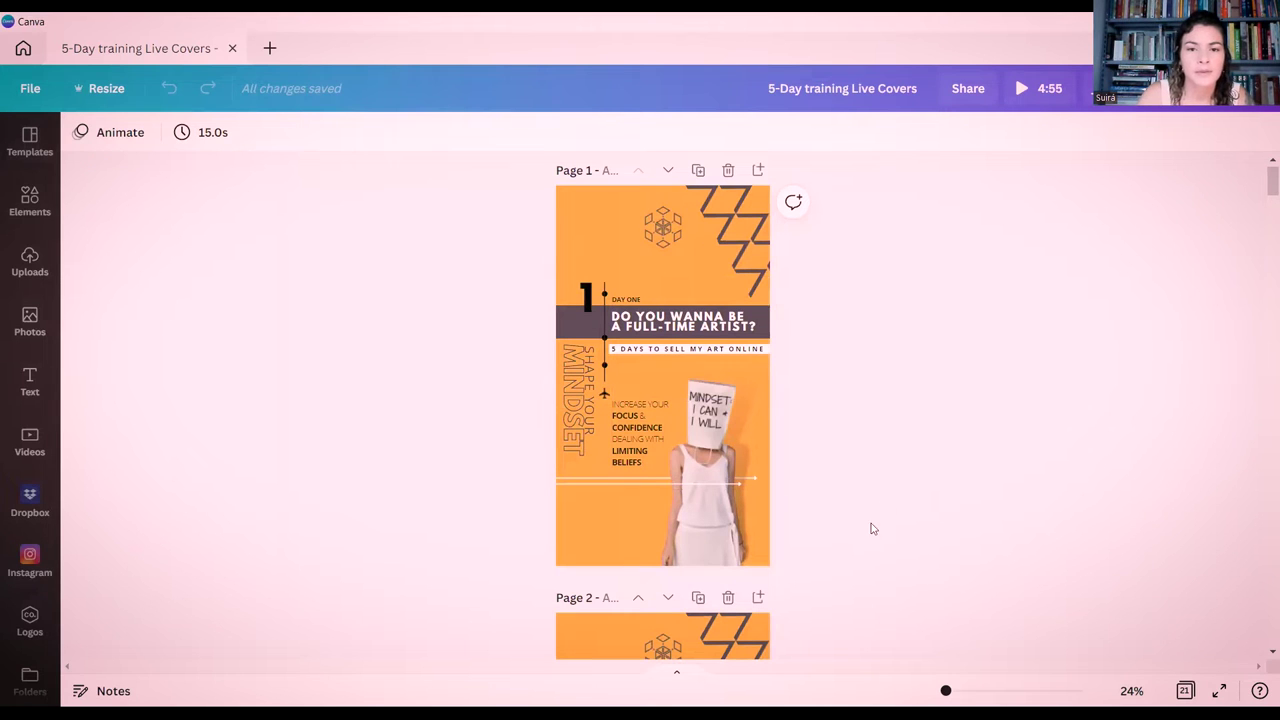
Step: Zoom the page to 53% and switch to Grid view to see all cover pages
{"action": "left_click_drag", "start_coordinate": [945, 691], "coordinate": [954, 694]}
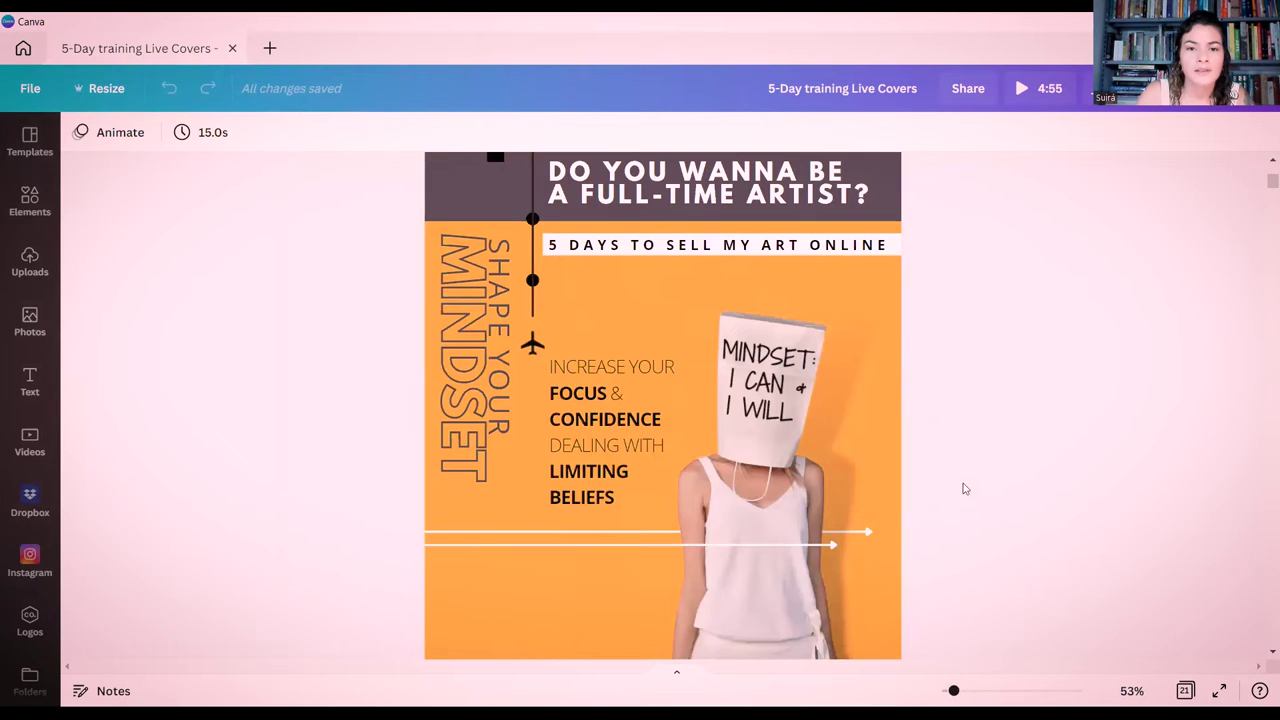
{"action": "scroll", "coordinate": [966, 528], "scroll_direction": "up", "scroll_amount": 5}
{"action": "scroll", "coordinate": [968, 527], "scroll_direction": "down", "scroll_amount": 5}
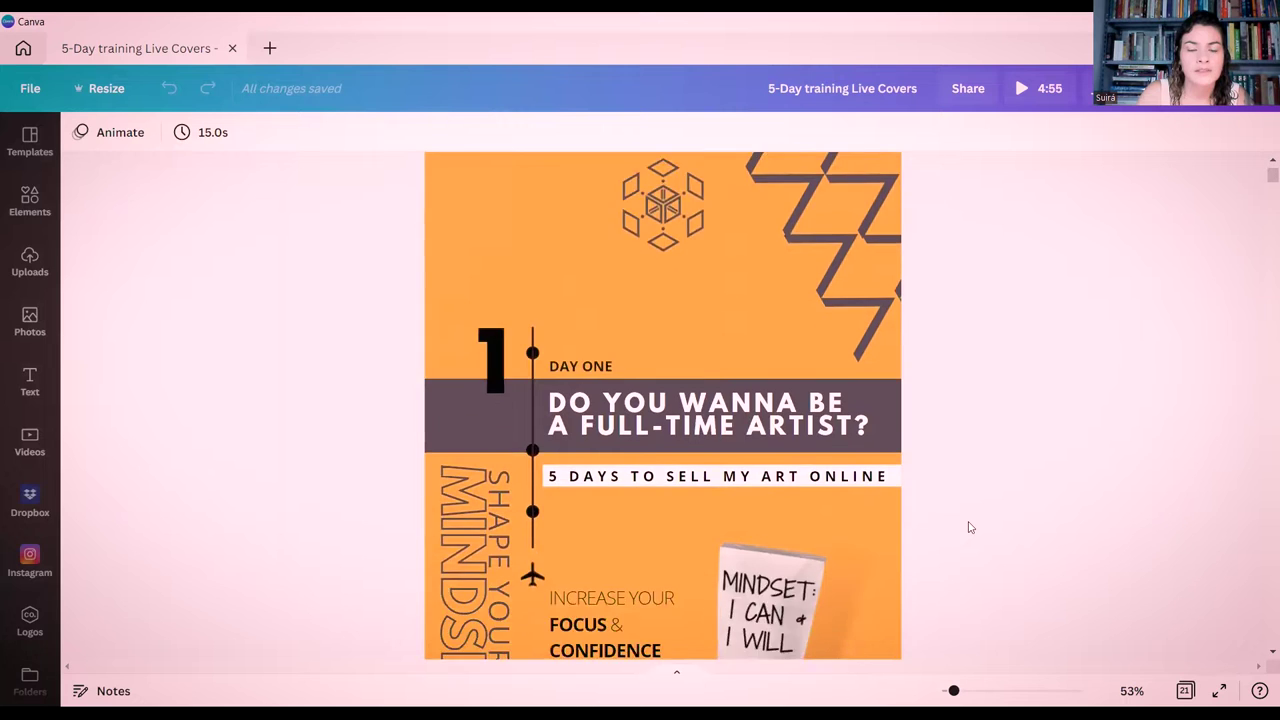
{"action": "scroll", "coordinate": [968, 527], "scroll_direction": "down", "scroll_amount": 1}
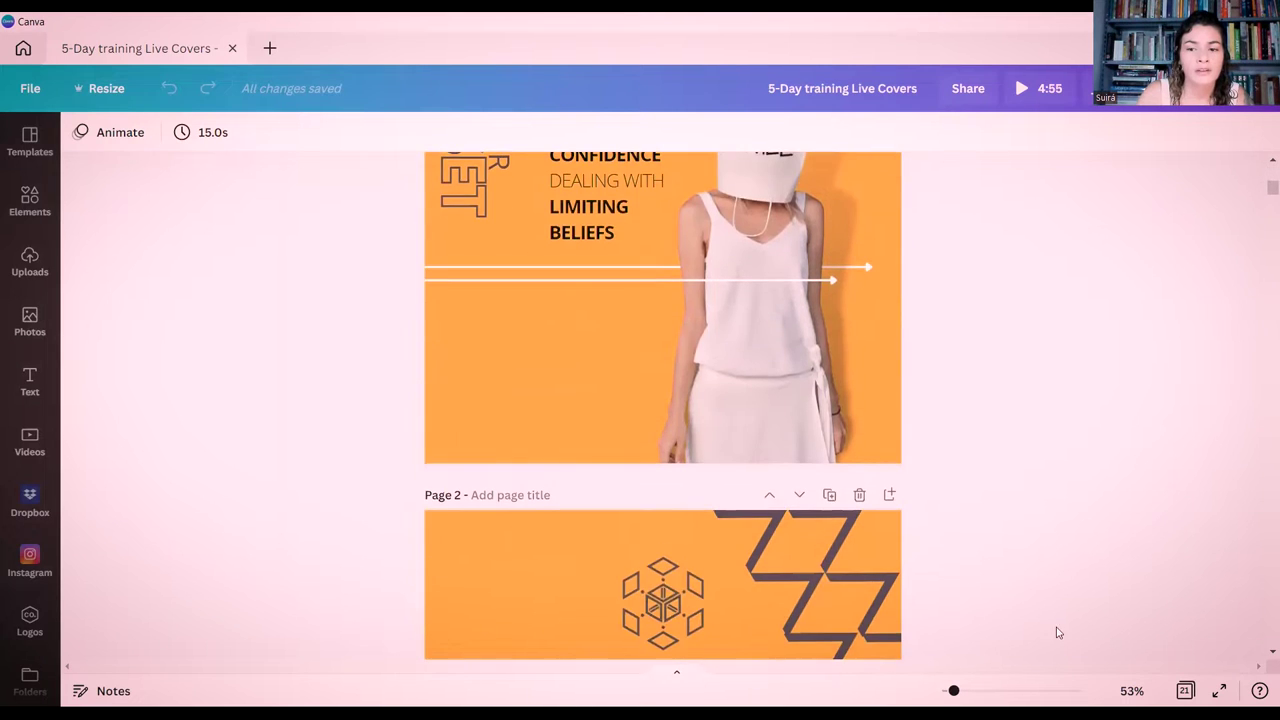
{"action": "left_click", "coordinate": [1188, 693]}
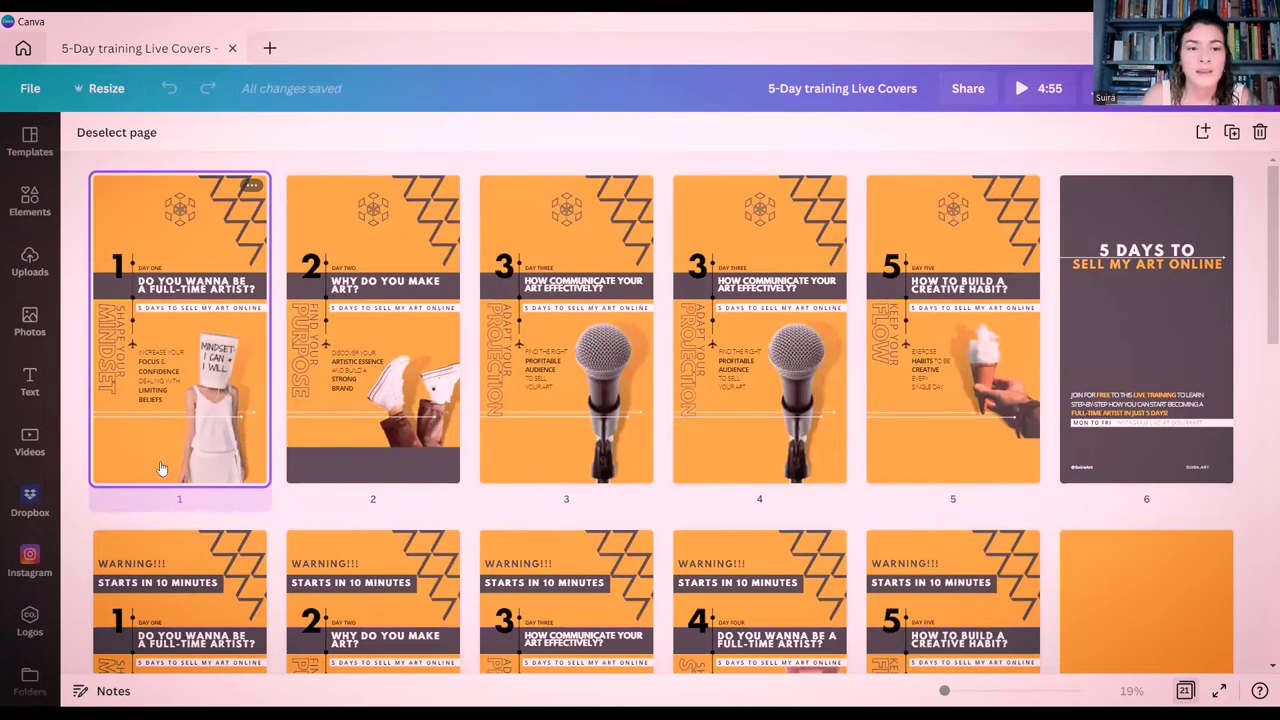
Step: Present page 1 fullscreen, restart and skip ahead to about 0:09, then exit to the editor
{"action": "double_click", "coordinate": [160, 468]}
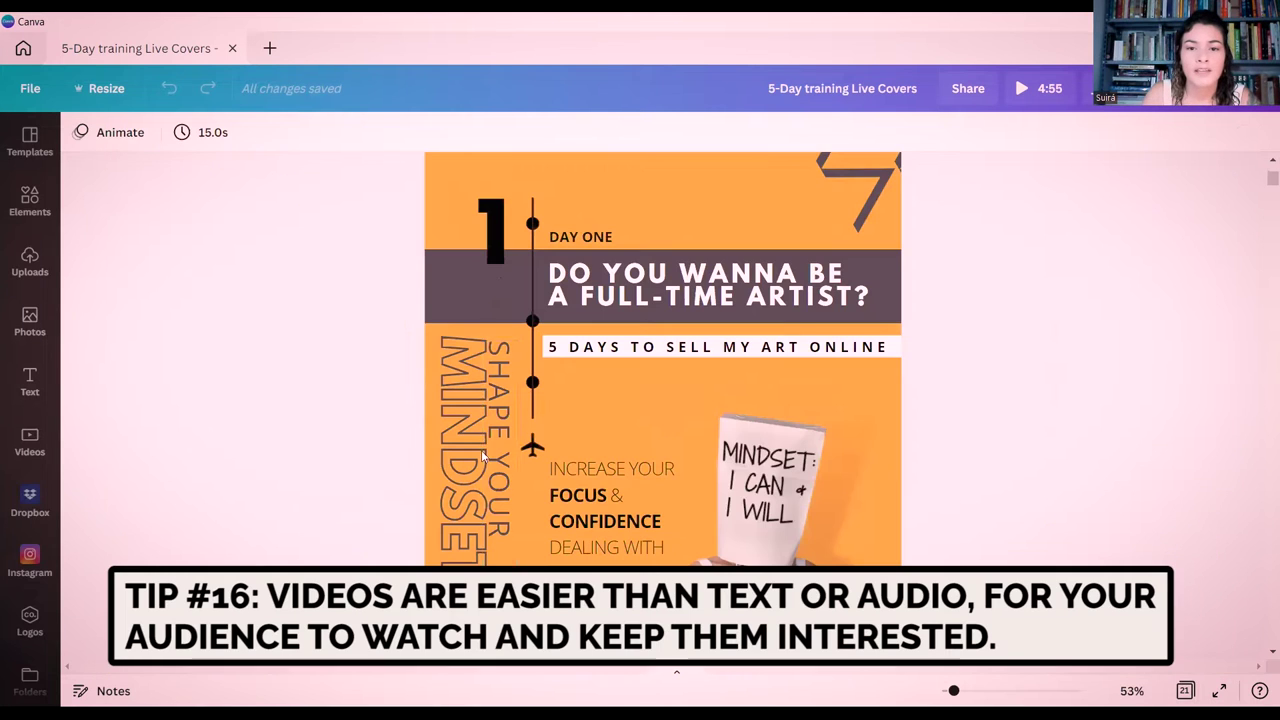
{"action": "key", "text": "ctrl+alt+p"}
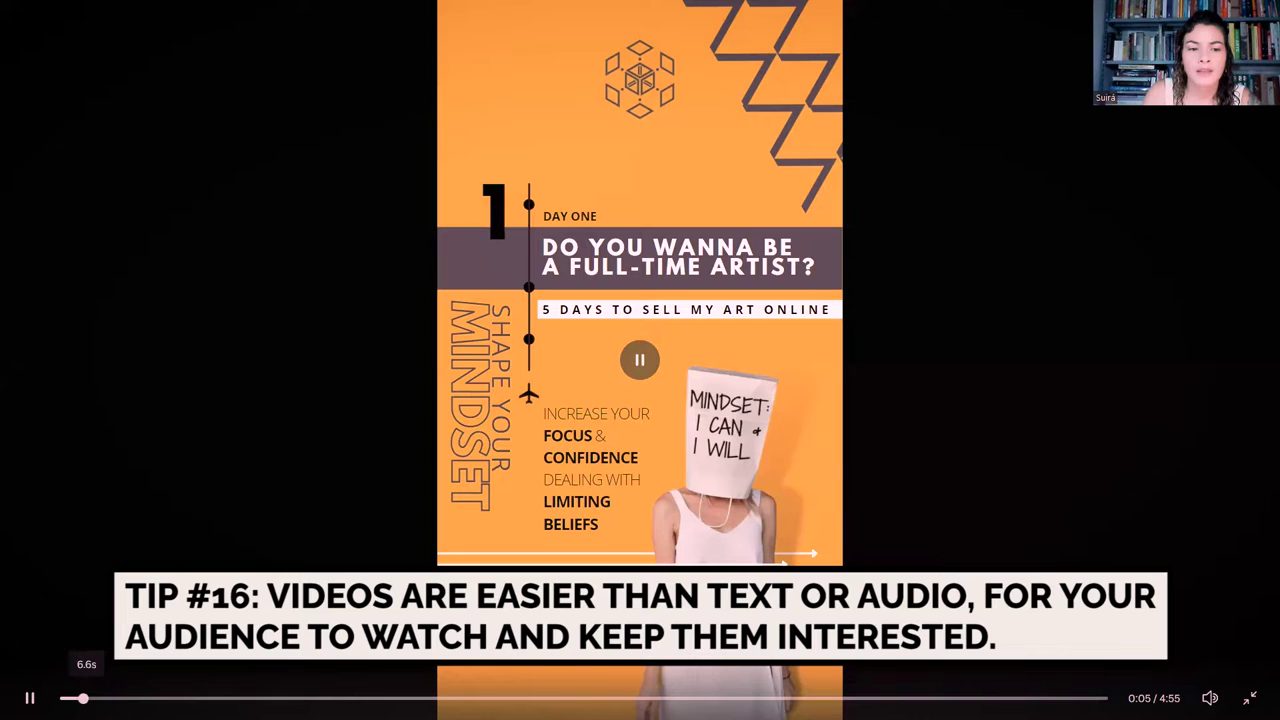
{"action": "left_click", "coordinate": [63, 698]}
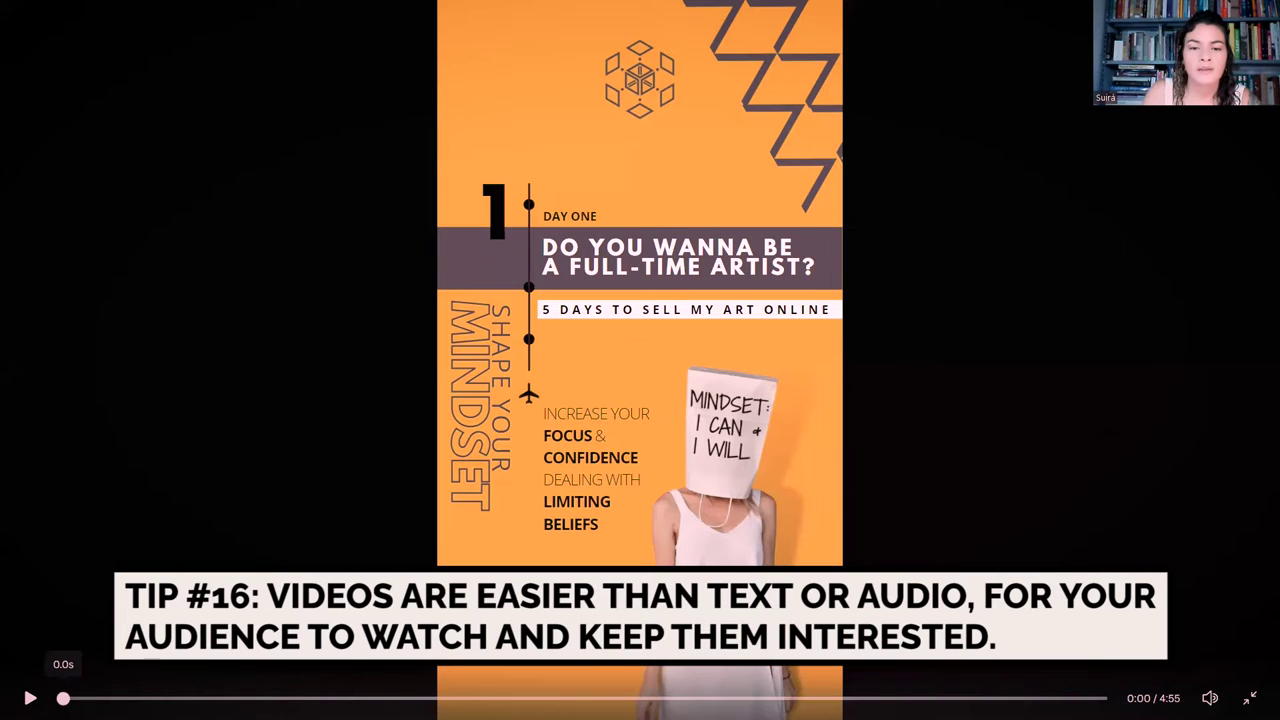
{"action": "key", "text": "space"}
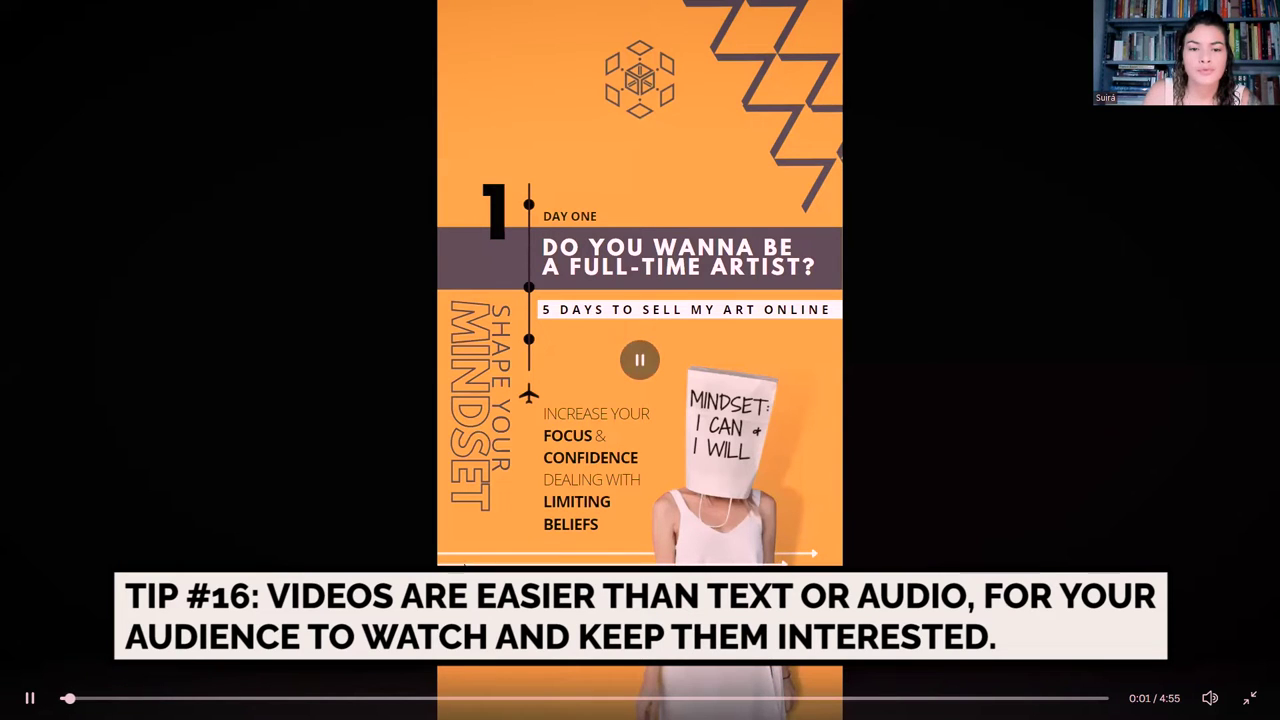
{"action": "left_click_drag", "start_coordinate": [69, 698], "coordinate": [169, 698]}
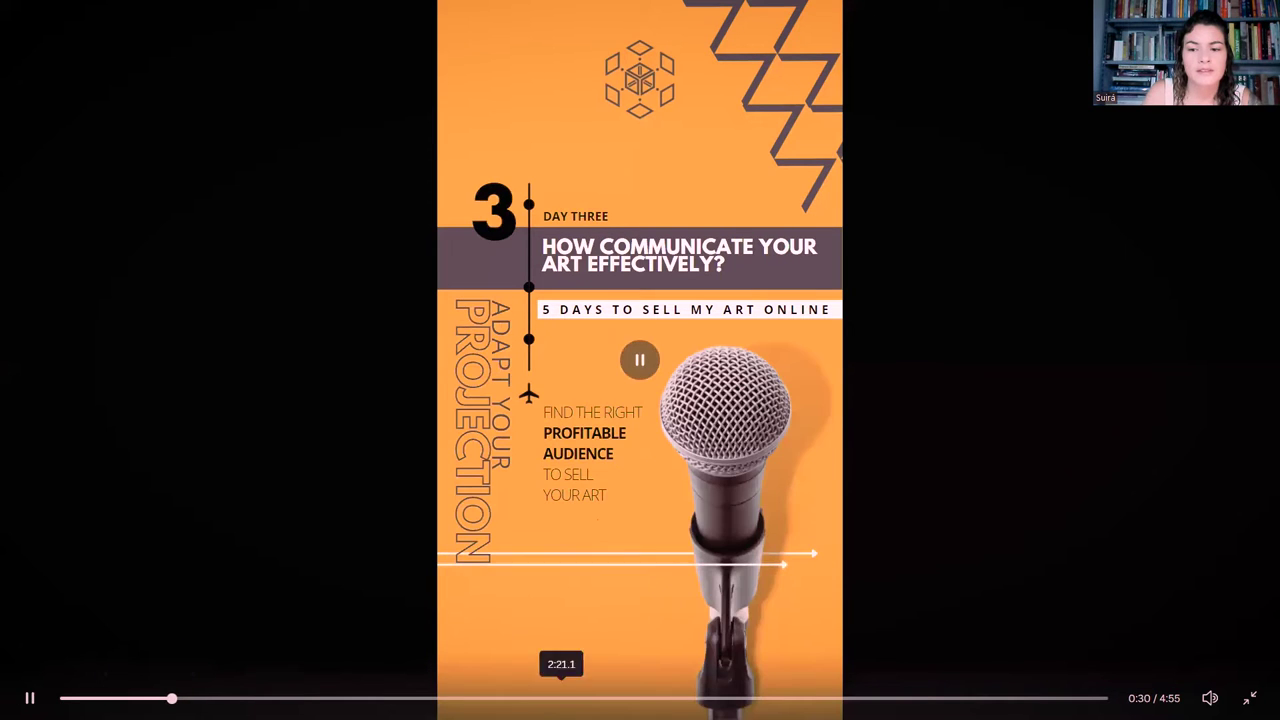
{"action": "key", "text": "Escape"}
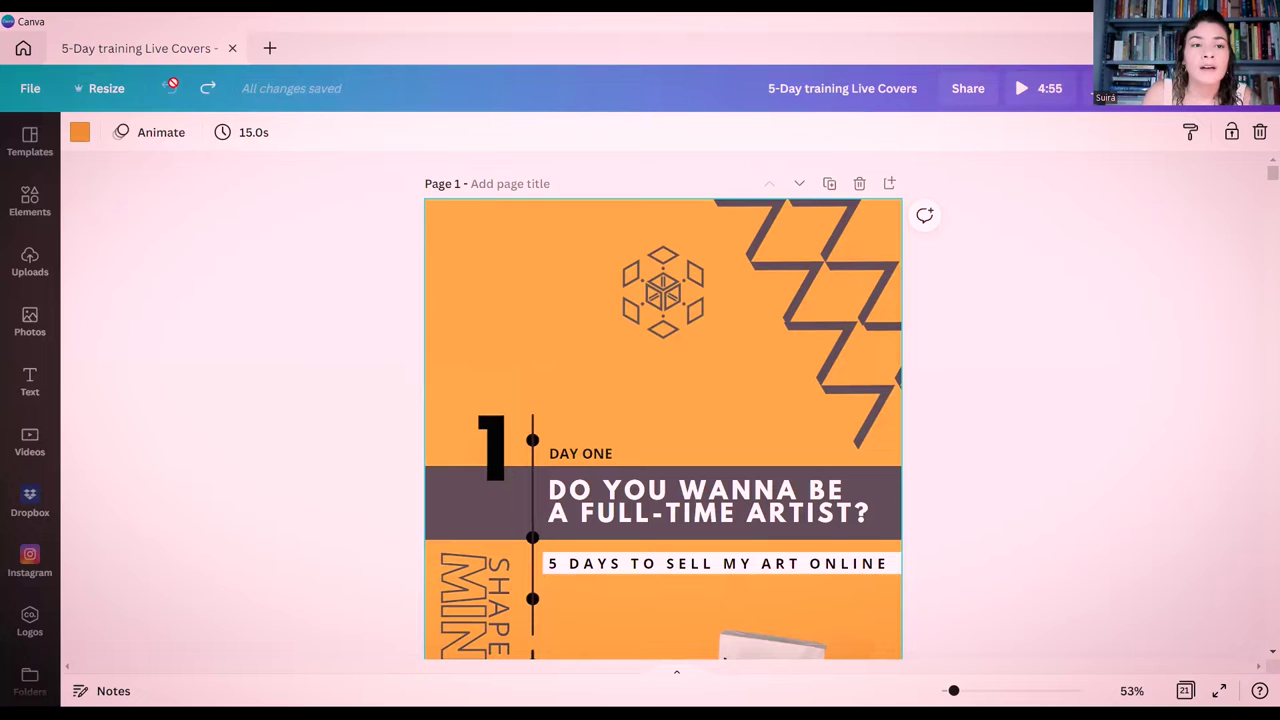
Step: Close Live Covers and advance through three slides of Slides Day #2 in fullscreen presentation
{"action": "left_click", "coordinate": [232, 48]}
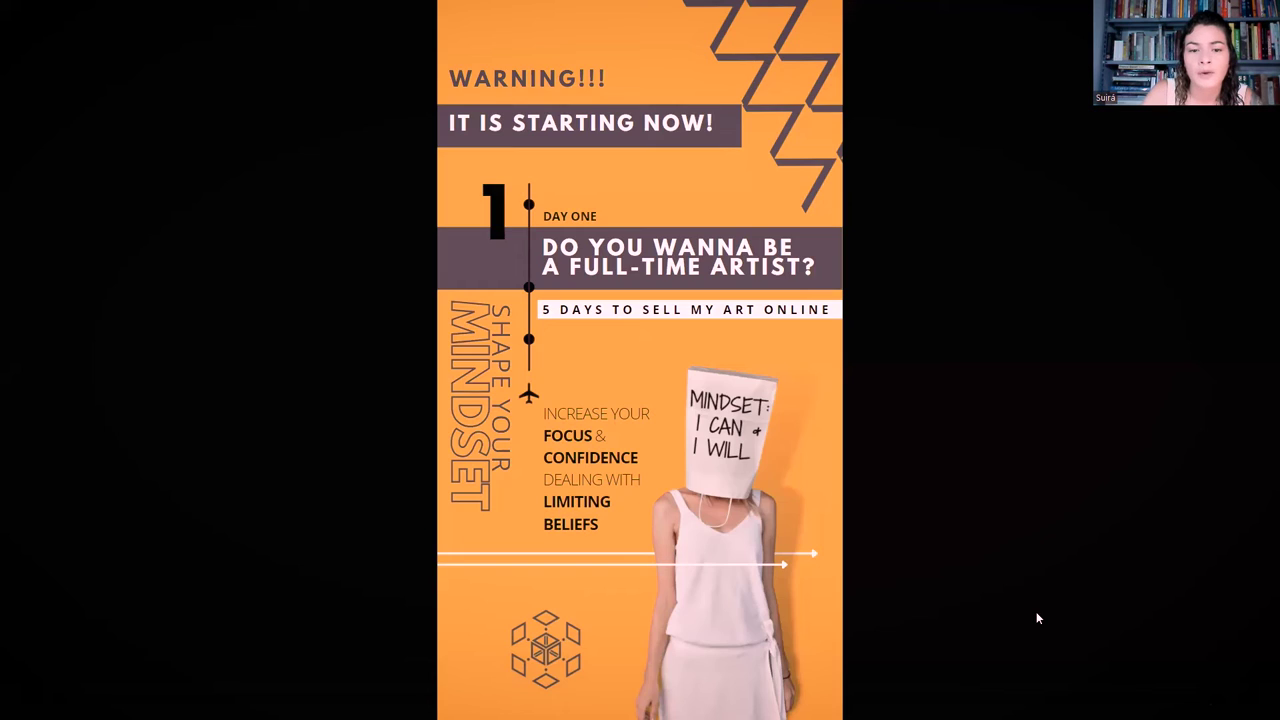
{"action": "key", "text": "Right"}
{"action": "key", "text": "Right"}
{"action": "key", "text": "Right"}
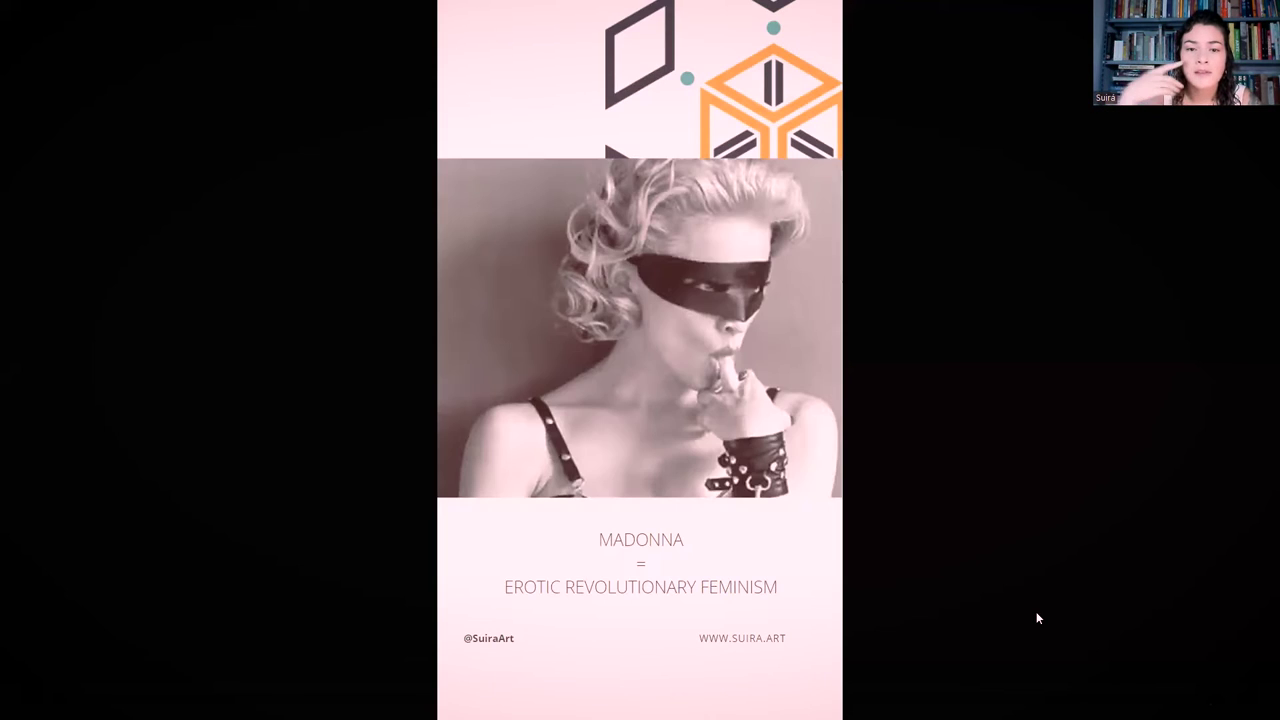
{"action": "key", "text": "Right"}
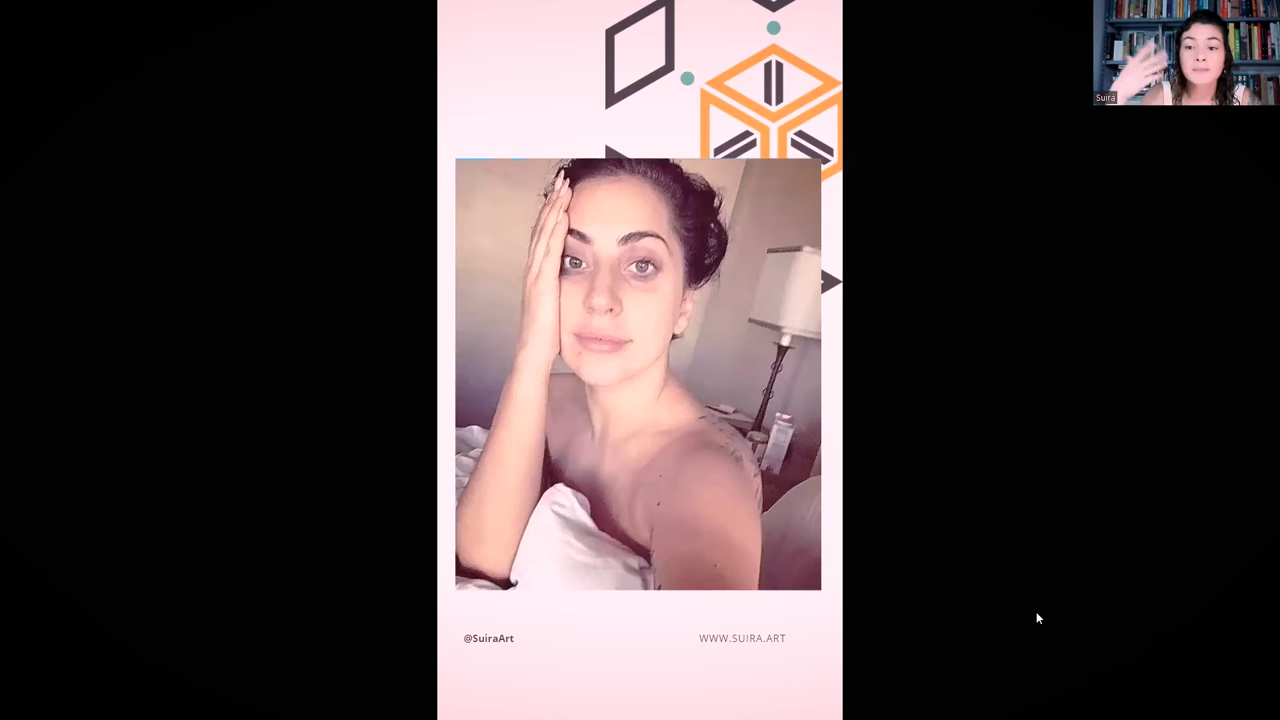
{"action": "key", "text": "Right"}
{"action": "key", "text": "Right"}
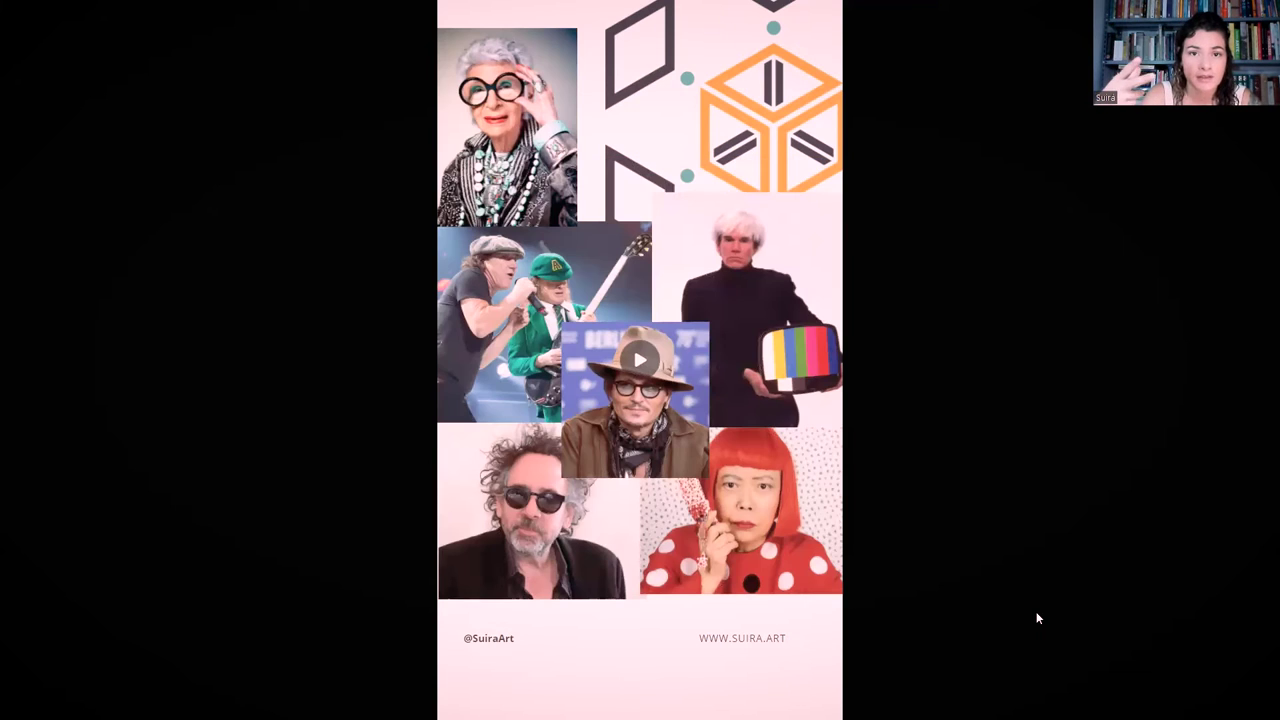